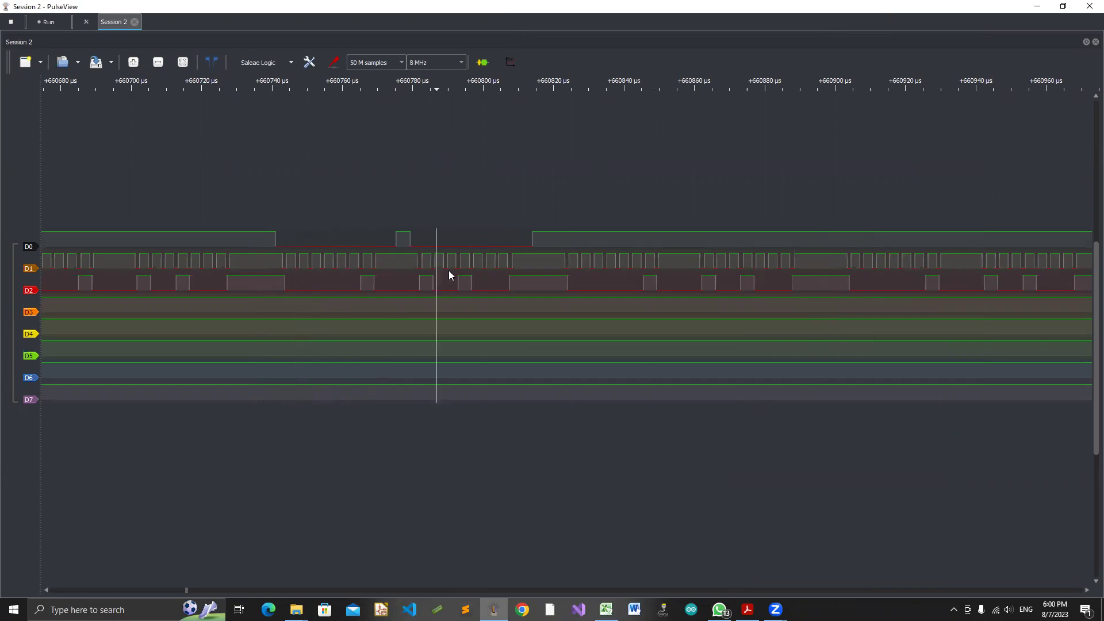
Rename logic channel D0 to STB, D1 to CLK and D2 to DIO
click(29, 248)
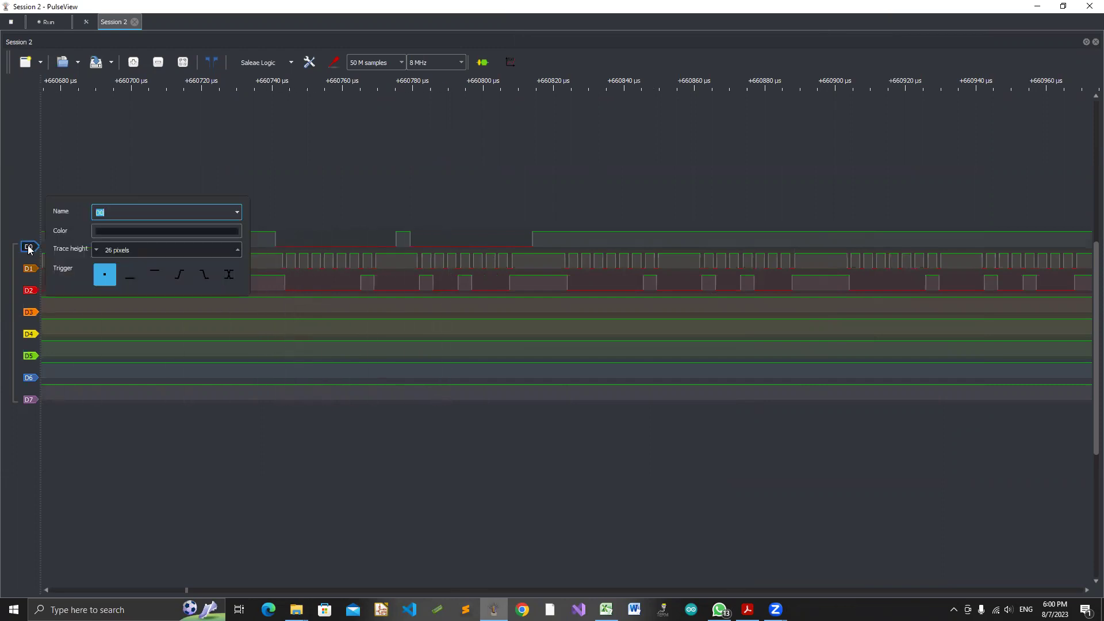
text(STB)
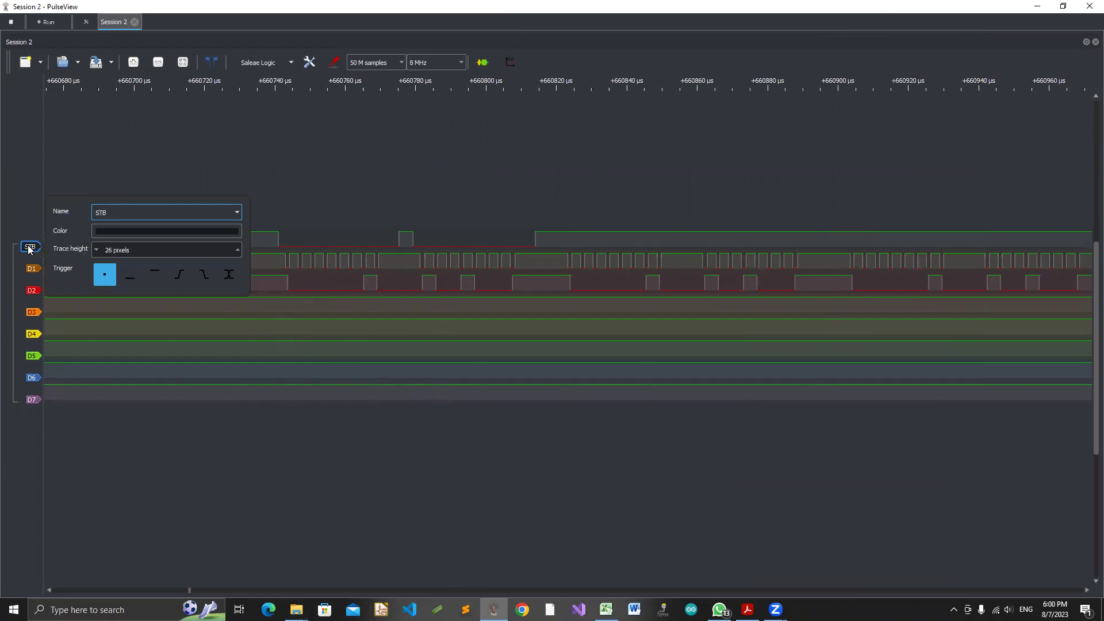
key(Return)
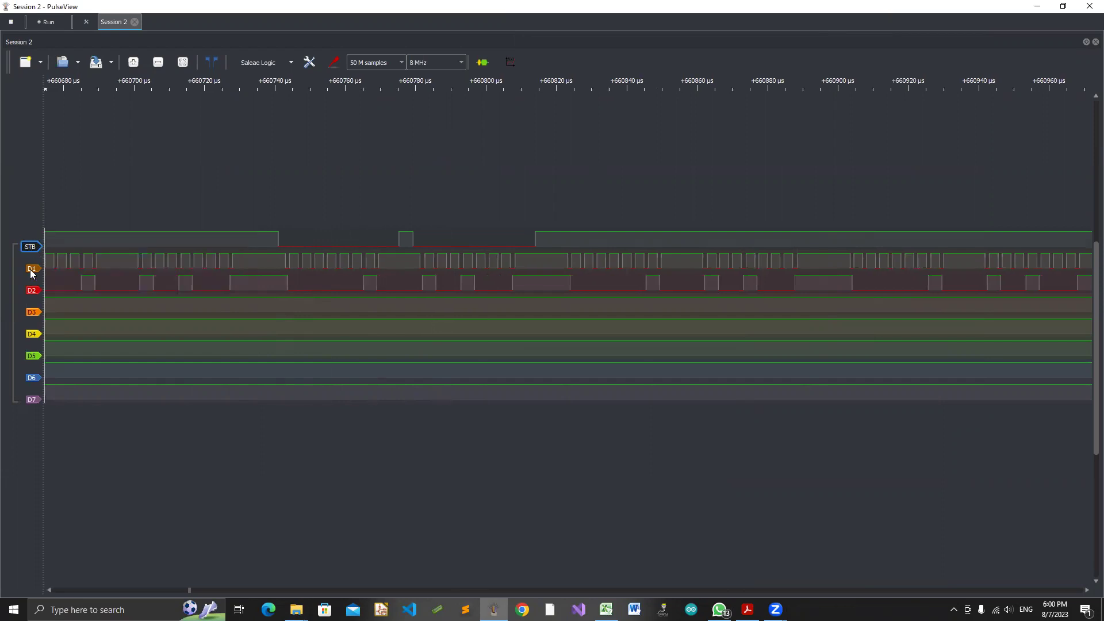
click(33, 271)
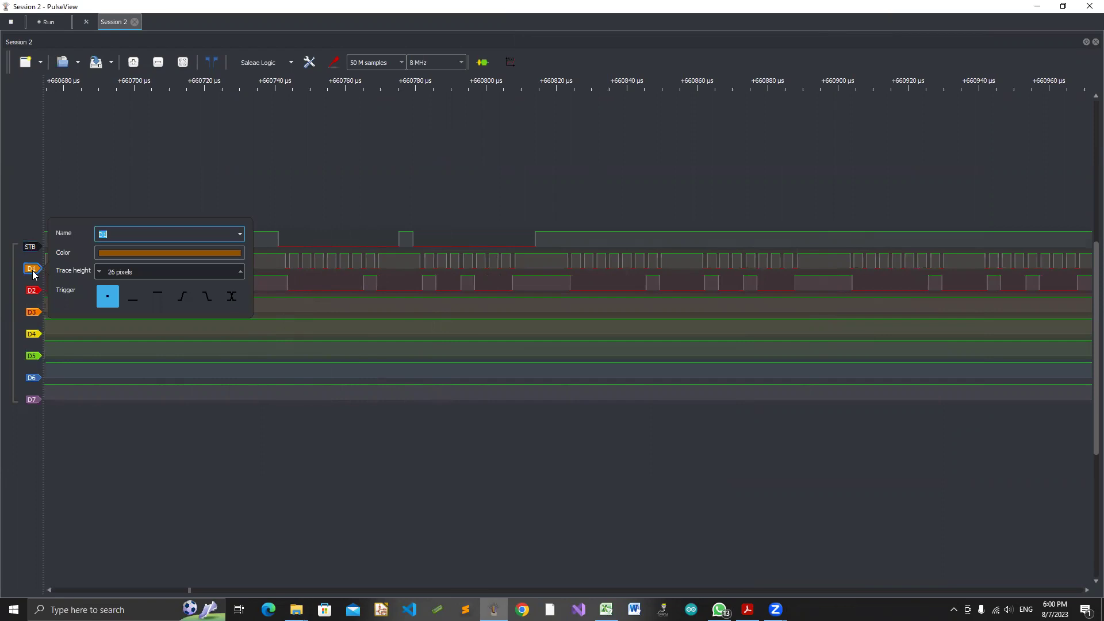
text(CLK)
click(32, 293)
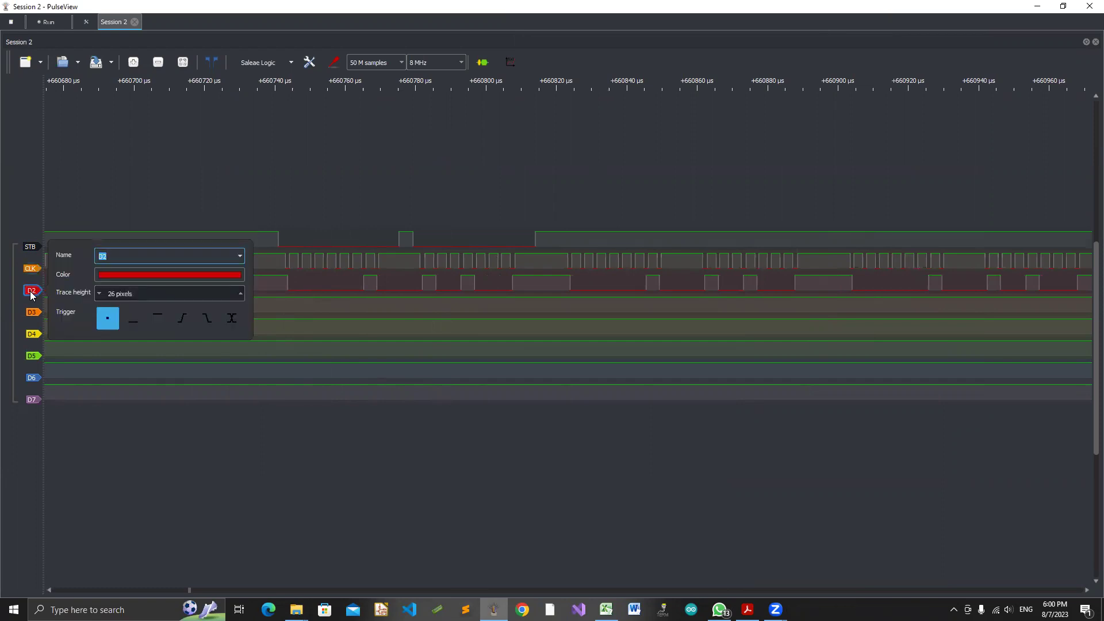
text(DIO)
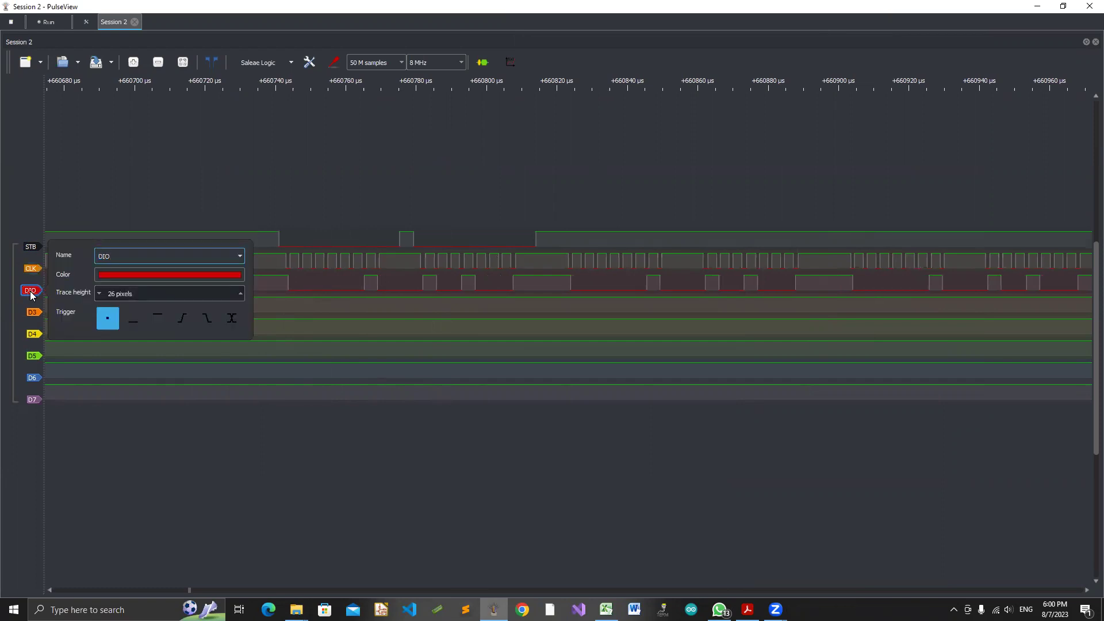
click(31, 295)
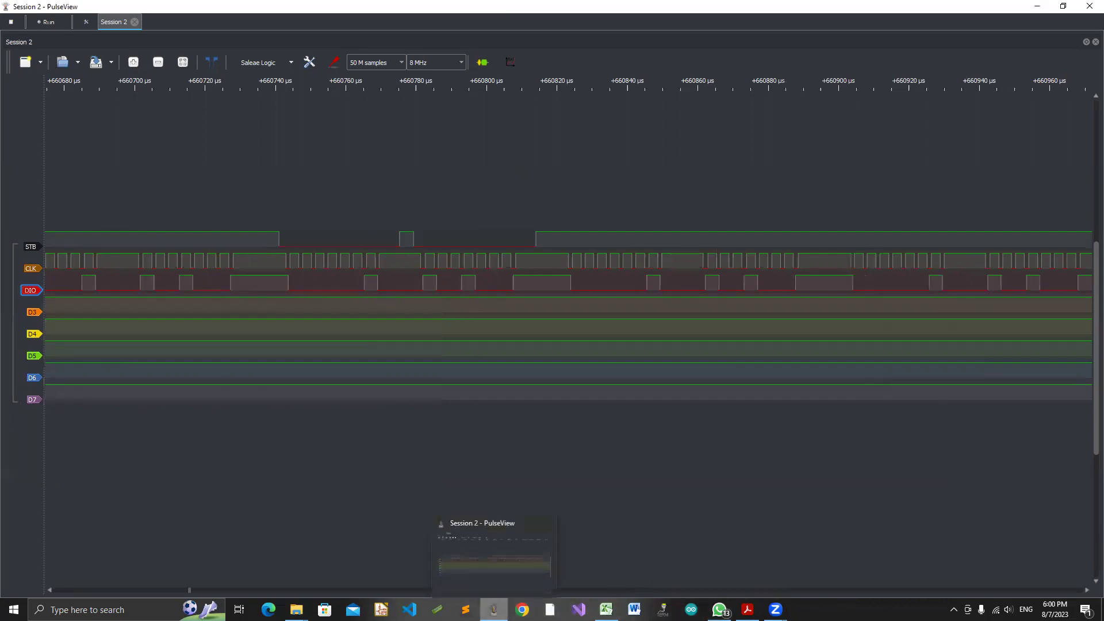
Review the bit table in Excel and consult the instruction tables on page 3 of the TM1638_V1.3_EN.pdf datasheet in Acrobat Reader
click(606, 609)
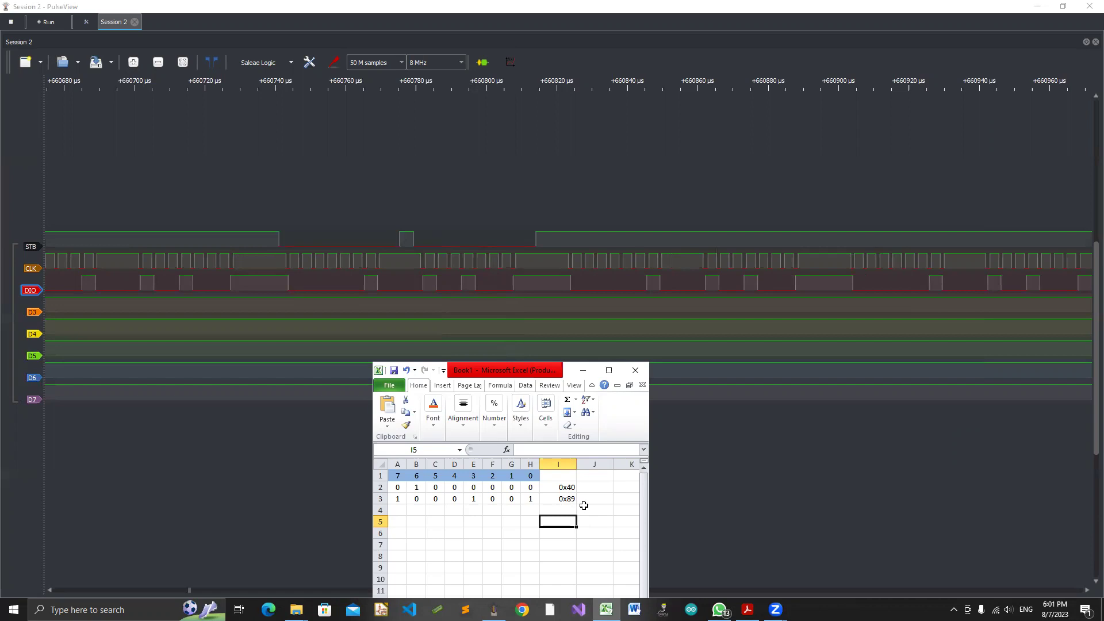
click(748, 610)
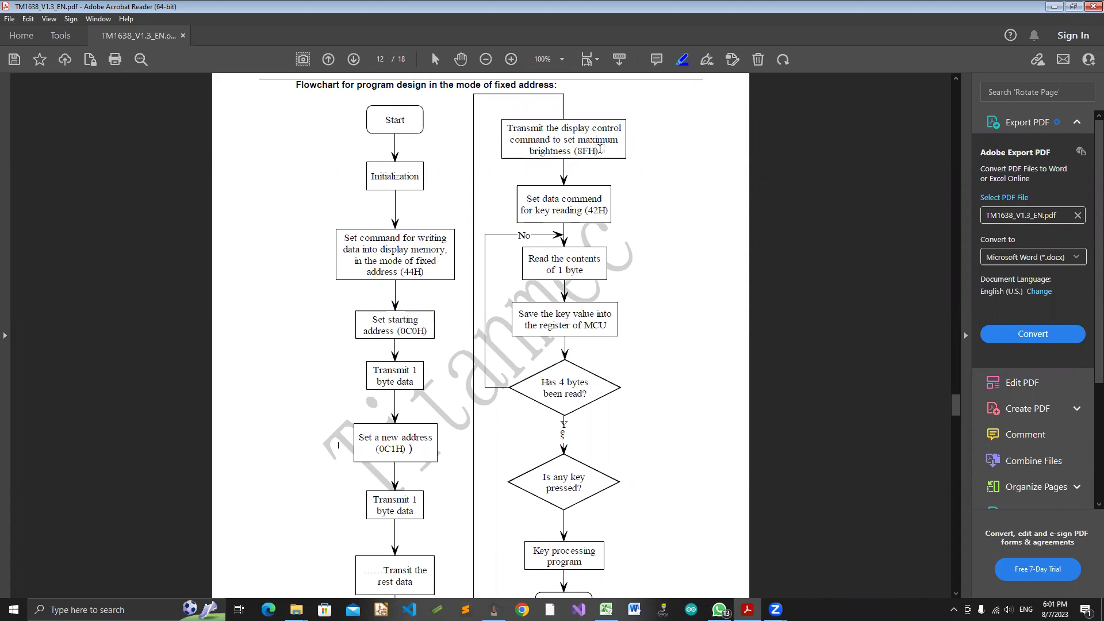
drag(956, 404, 957, 408)
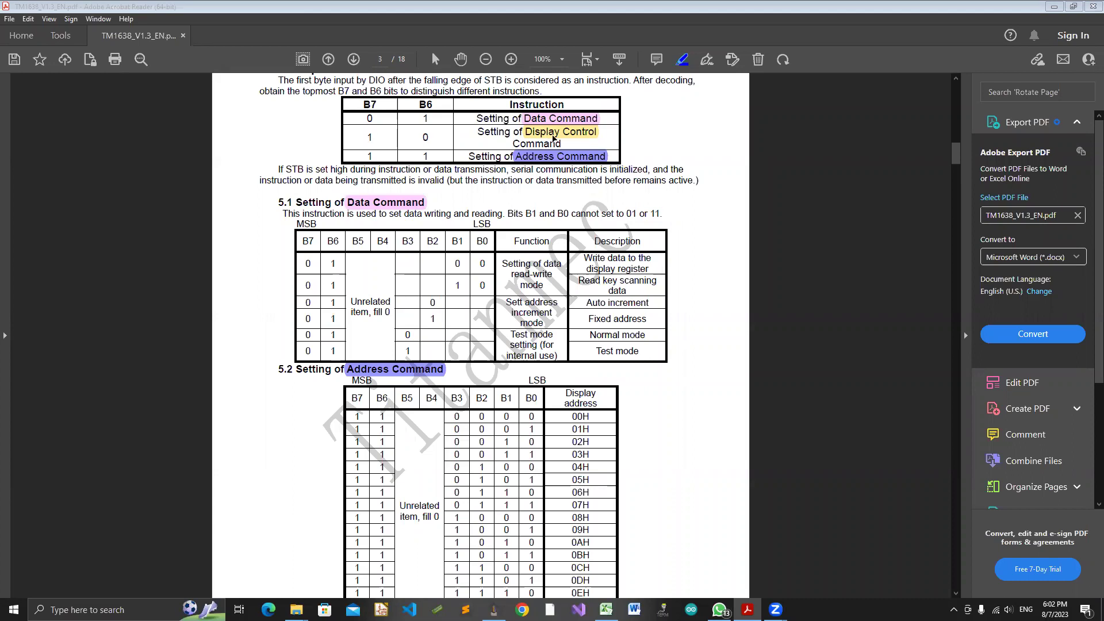
Compare the captured STB, CLK and DIO signals in PulseView with the Excel bit table and the datasheet's command tables
mouse_move(494, 610)
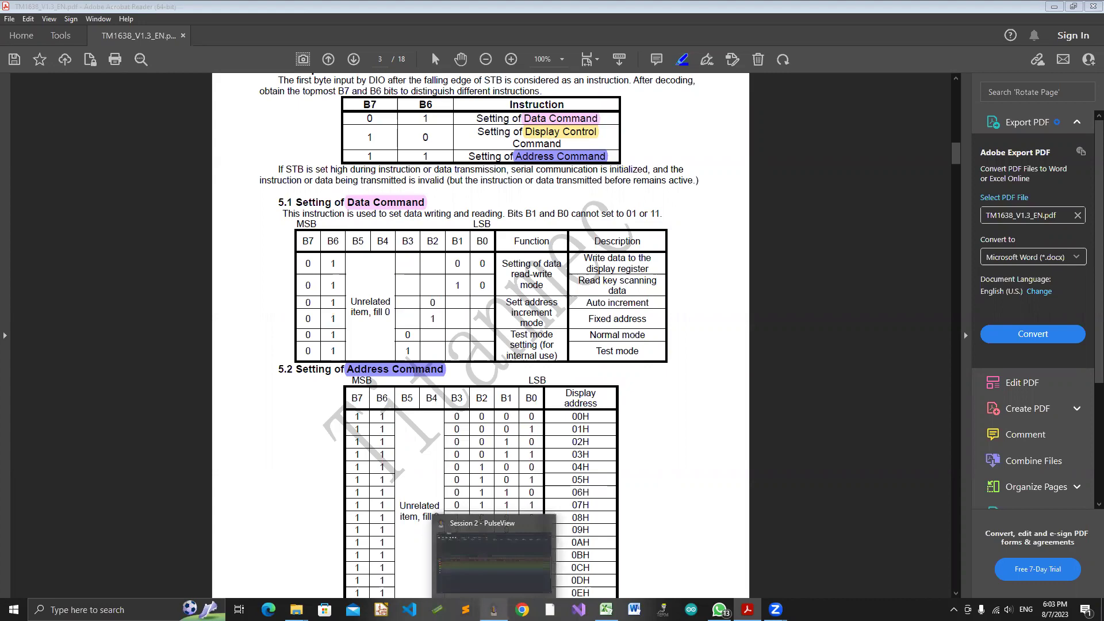
click(473, 534)
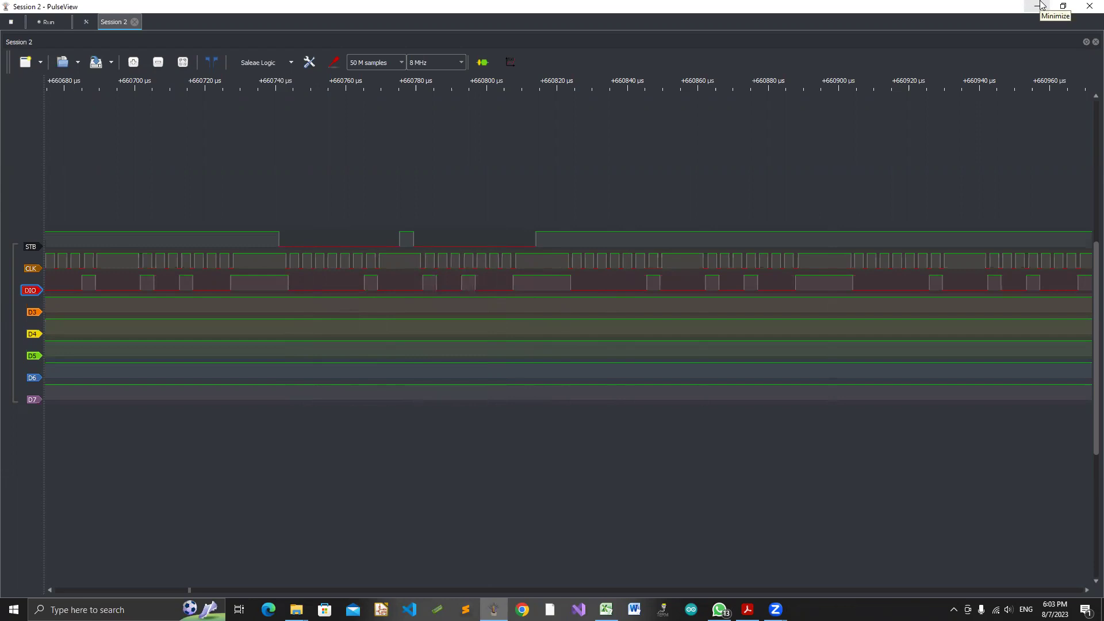
click(606, 610)
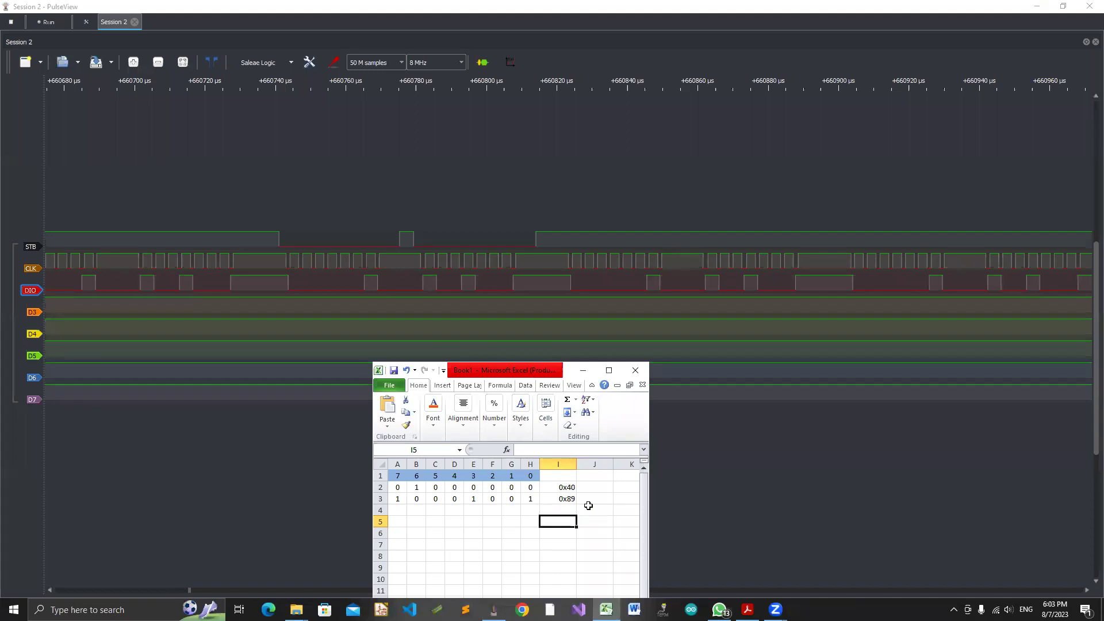
click(1037, 7)
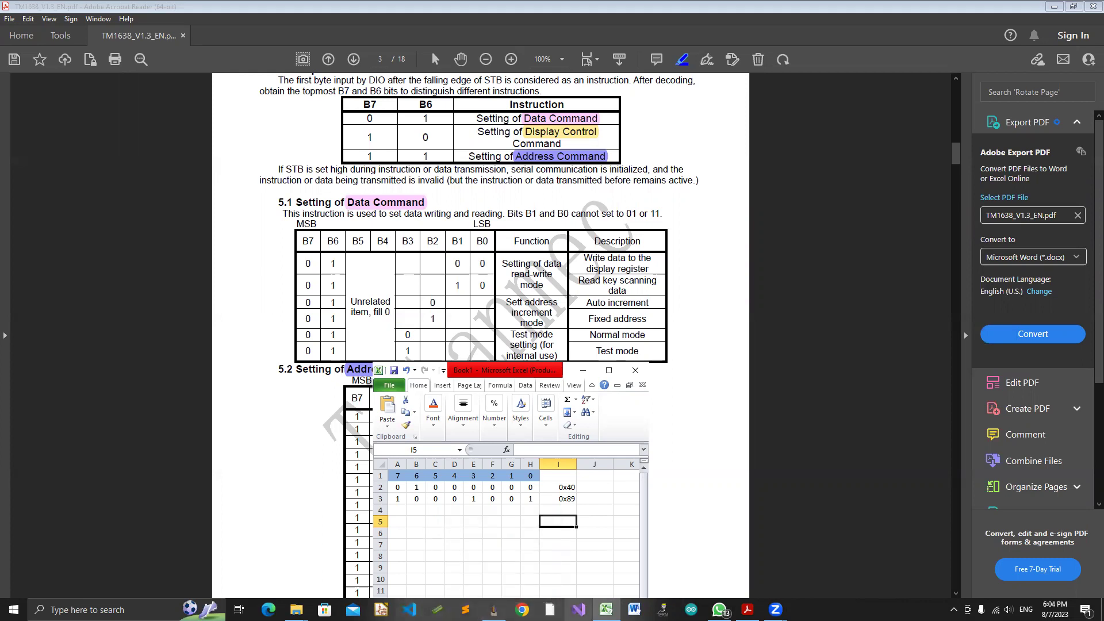
mouse_move(606, 609)
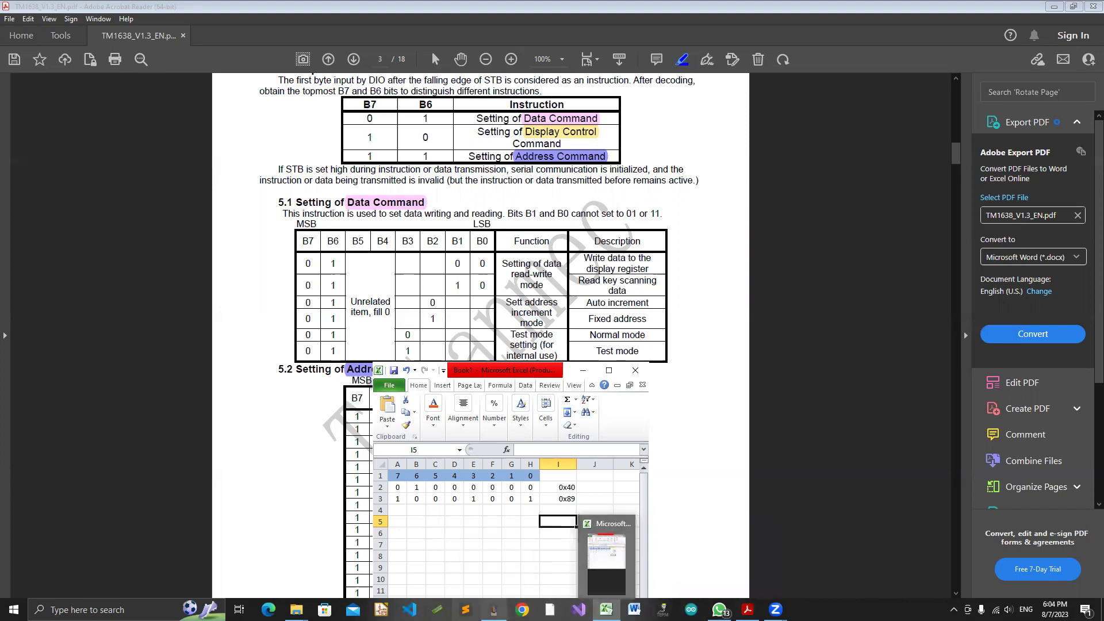
click(493, 610)
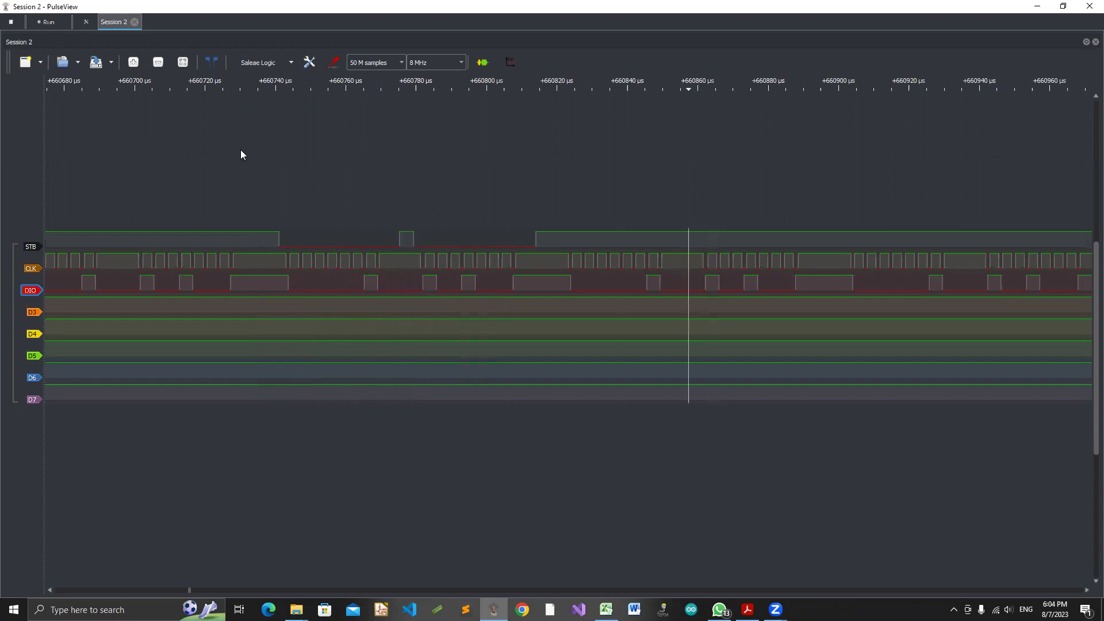
Survey the capture at a wider time scale to locate the signal burst shortly before +1600 ms
click(153, 65)
click(153, 66)
click(153, 66)
click(153, 66)
click(153, 65)
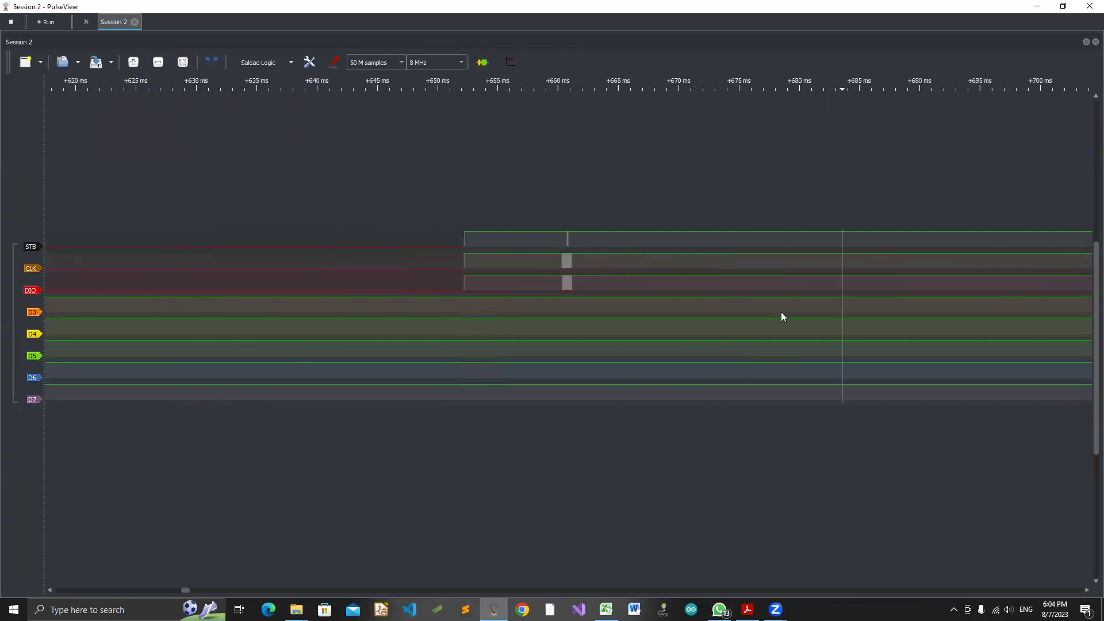
drag(843, 313, 167, 217)
click(152, 65)
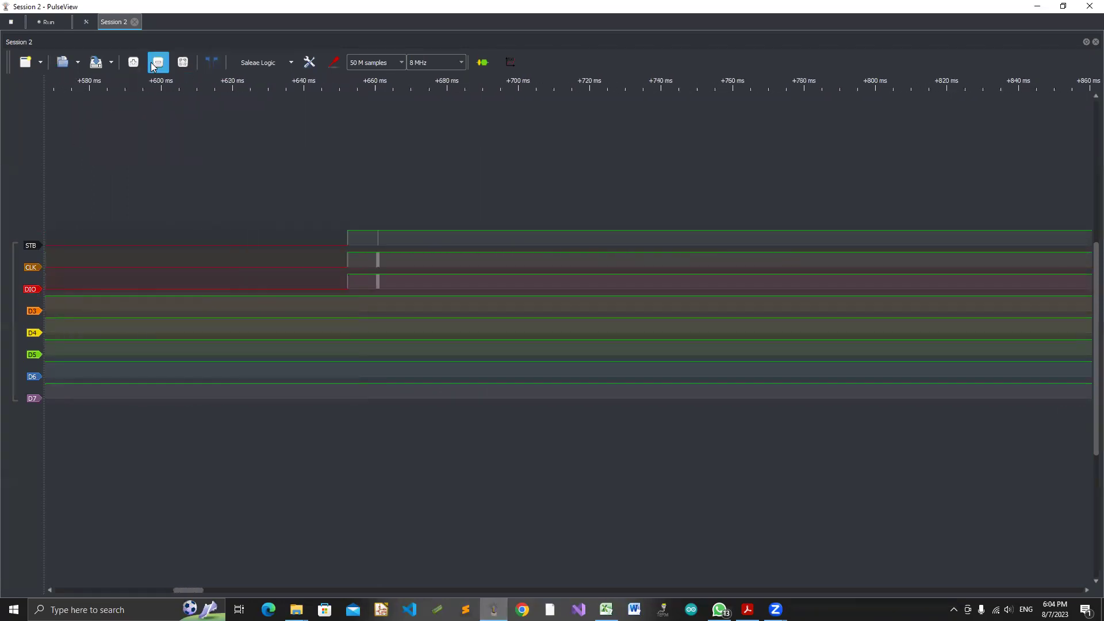
click(153, 65)
click(153, 65)
click(155, 66)
drag(719, 293, 503, 320)
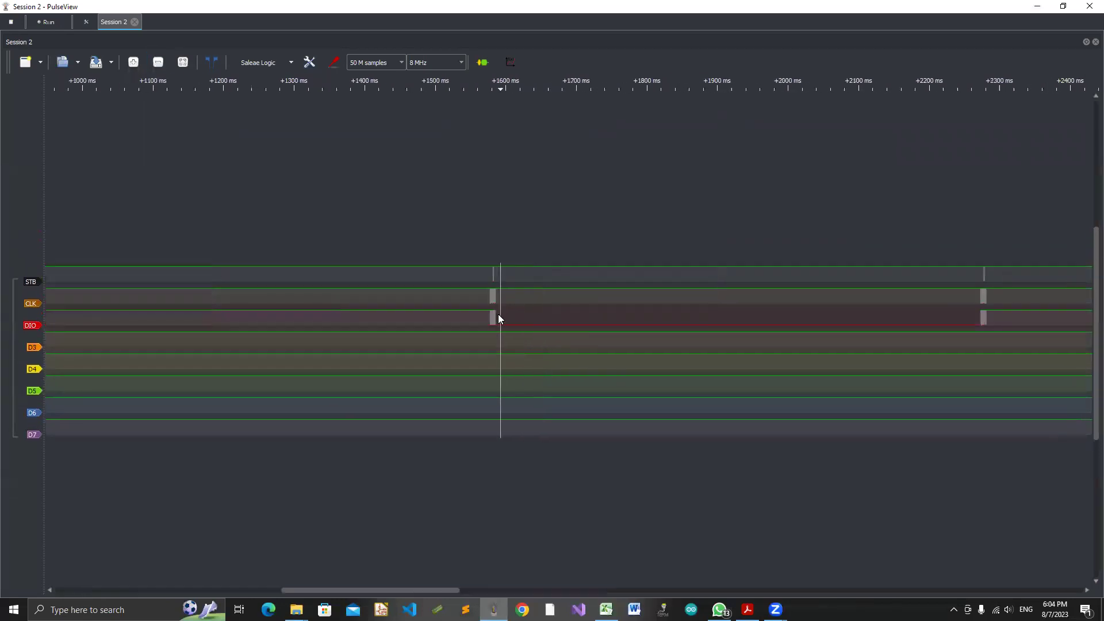
Examine the start of the STB pulse train near +1582000 µs closely enough to read individual CLK and DIO pulses
scroll(487, 313, up, 5)
scroll(544, 289, up, 6)
scroll(542, 291, up, 5)
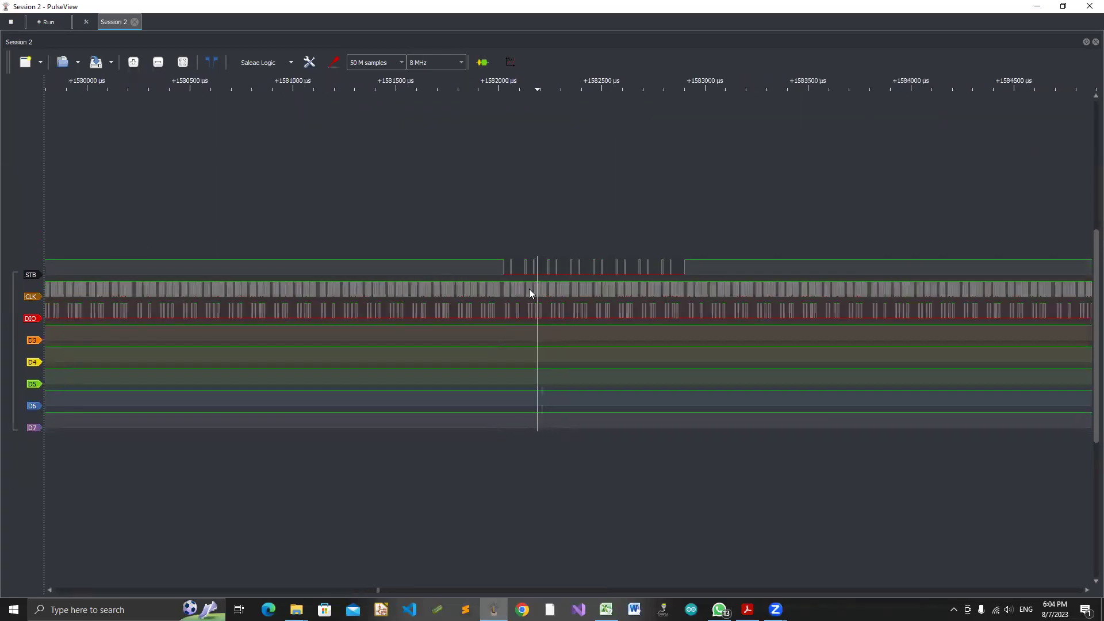
scroll(485, 295, up, 2)
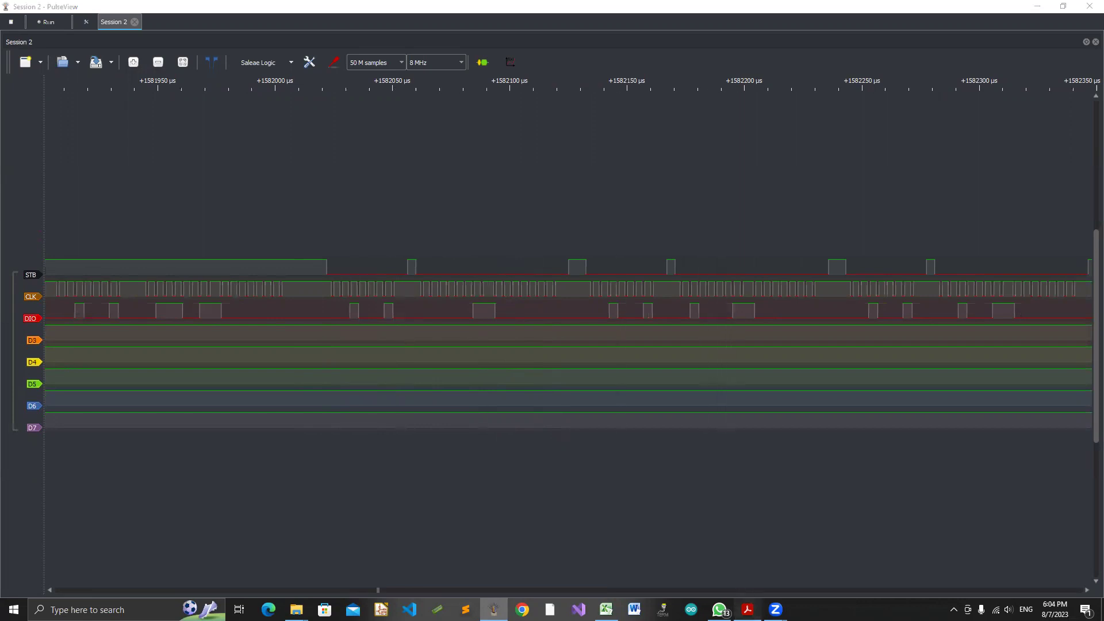
Switch to the TM1638 datasheet and try highlighting "Fixed address" in the Data Command table of section 5.1
click(748, 609)
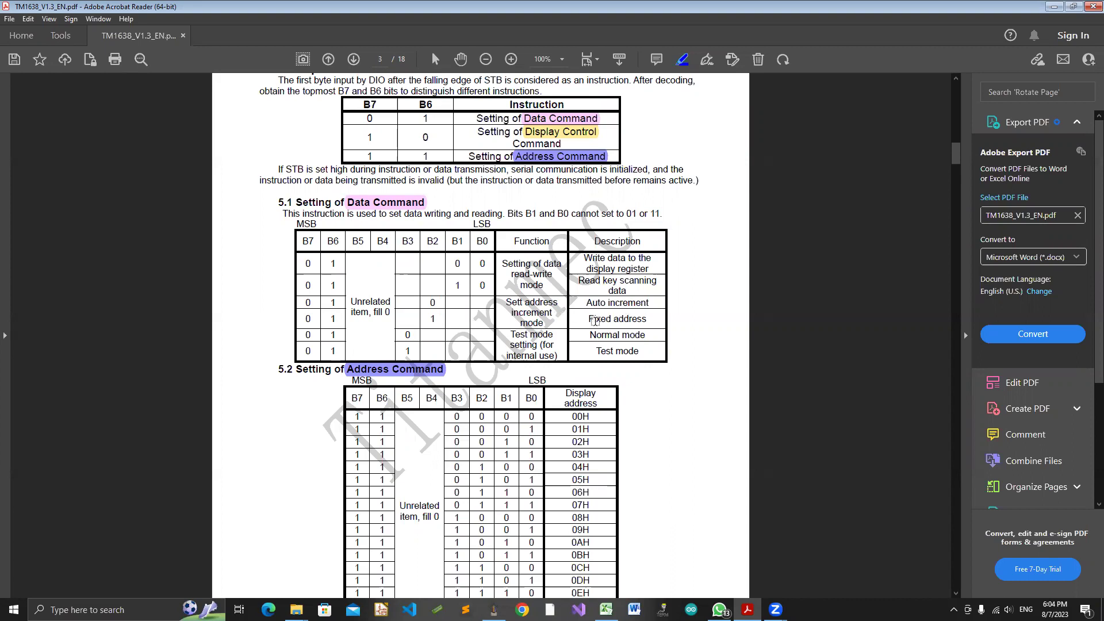
drag(586, 318, 648, 320)
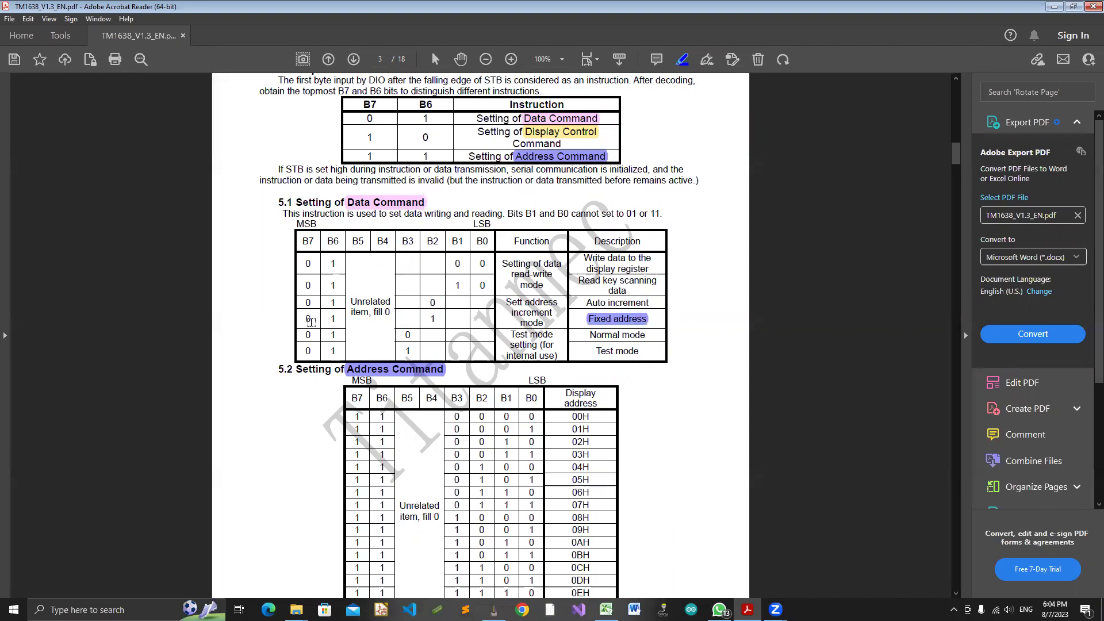
key(ctrl+z)
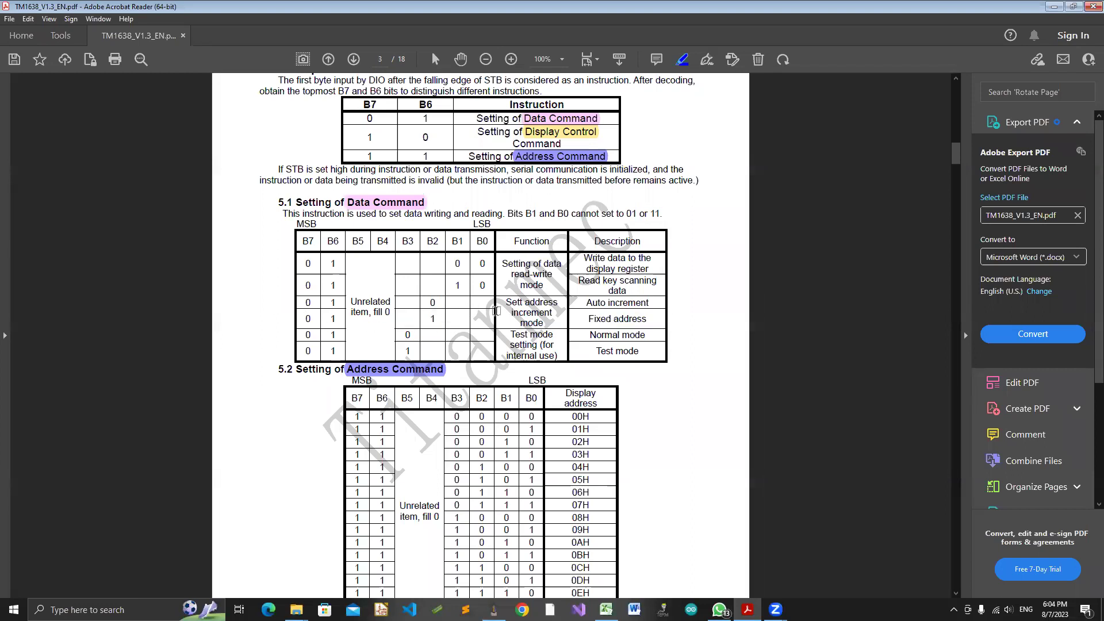
key(alt+Tab)
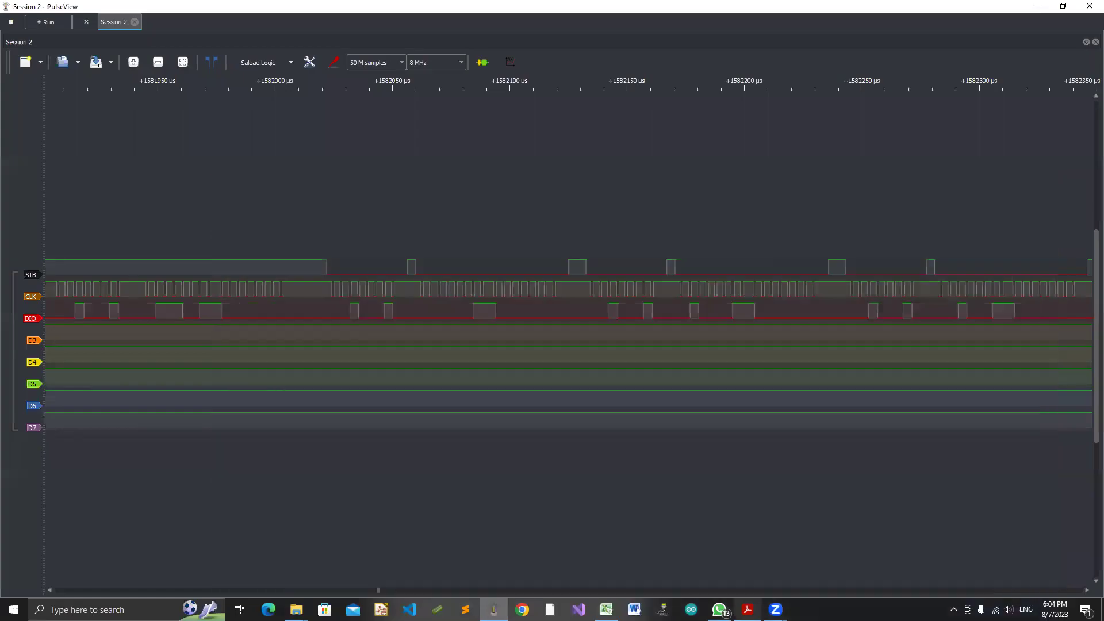
Consult the fixed-address program flowchart on page 12 of the TM1638 datasheet and return to PulseView
key(alt+Tab)
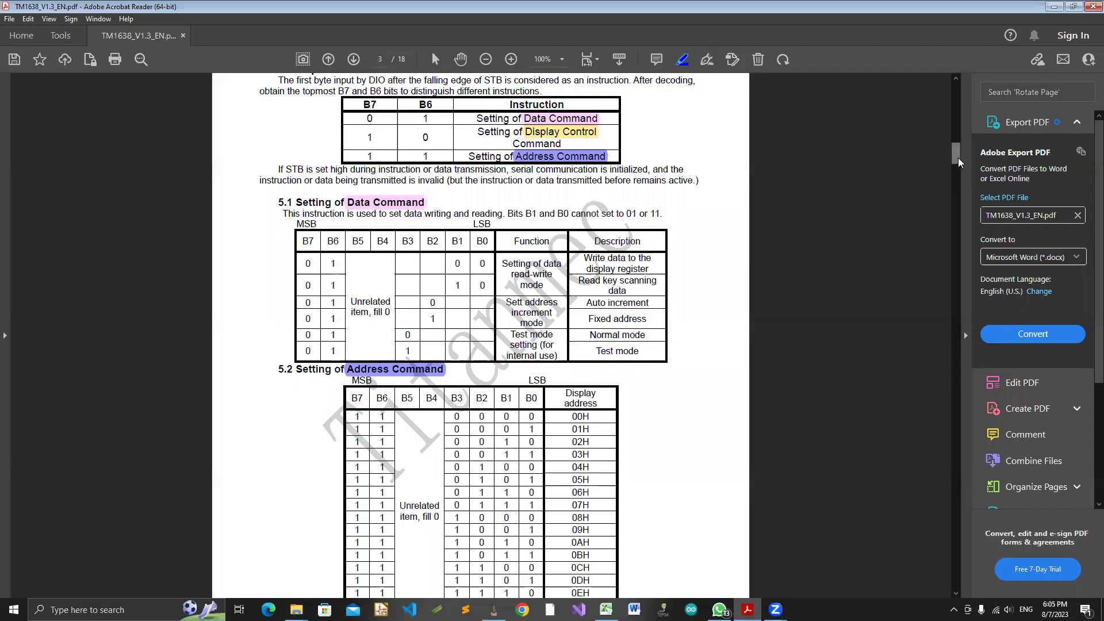
scroll(955, 230, down, 10)
drag(970, 564, 985, 397)
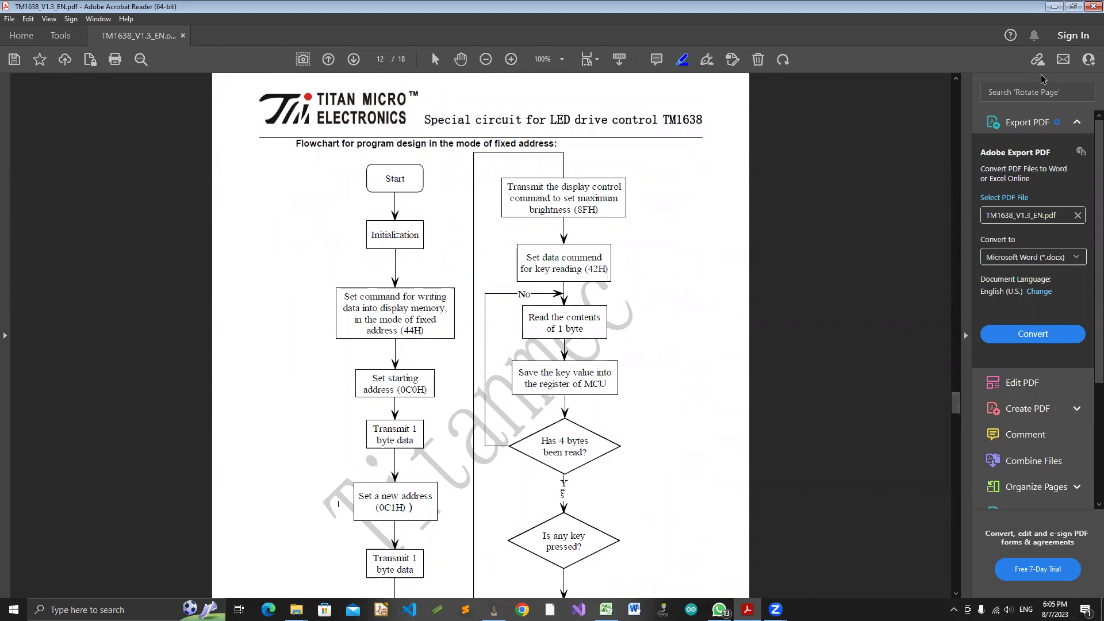
click(1053, 7)
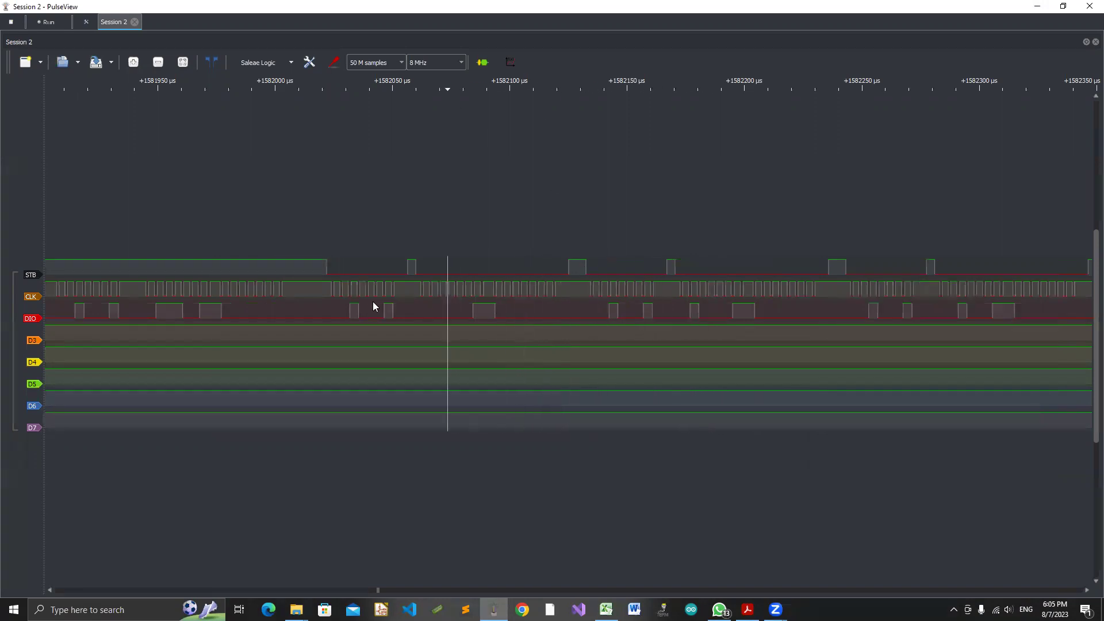
Examine the full sequence of STB pulses with the CLK and DIO signals from about +1582000 µs to +1582900 µs
click(166, 64)
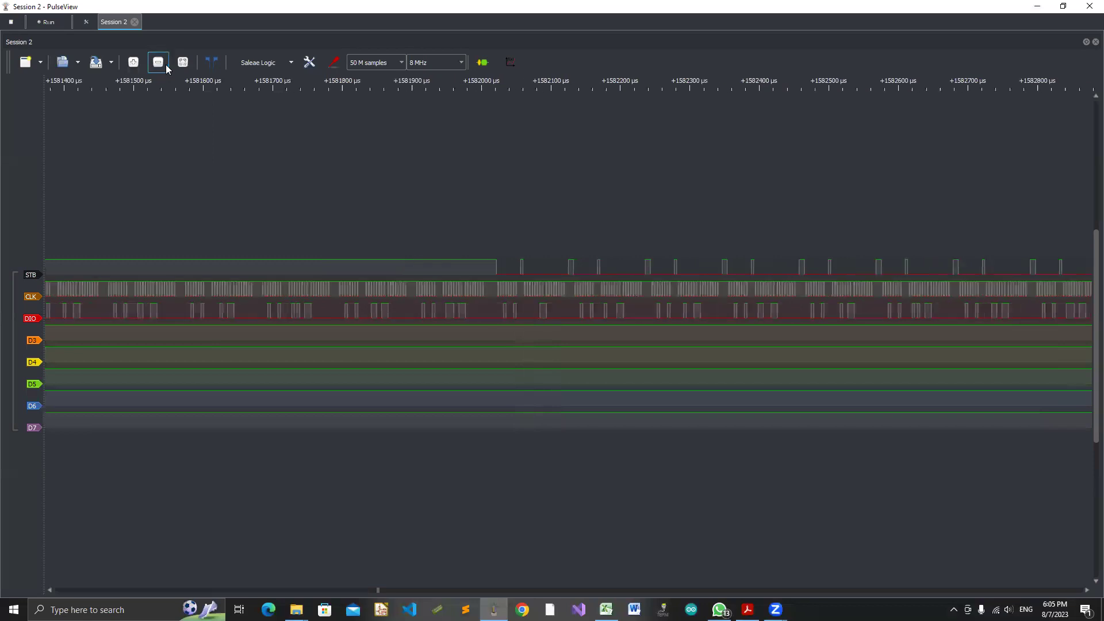
click(165, 64)
click(166, 64)
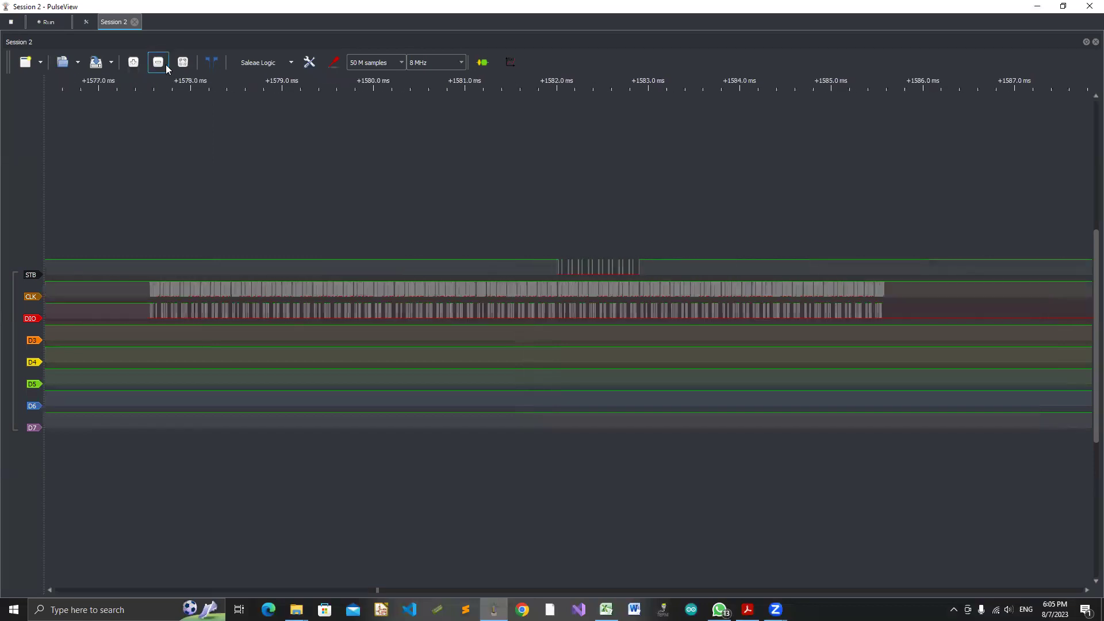
click(134, 62)
click(134, 62)
click(134, 62)
click(133, 62)
click(134, 62)
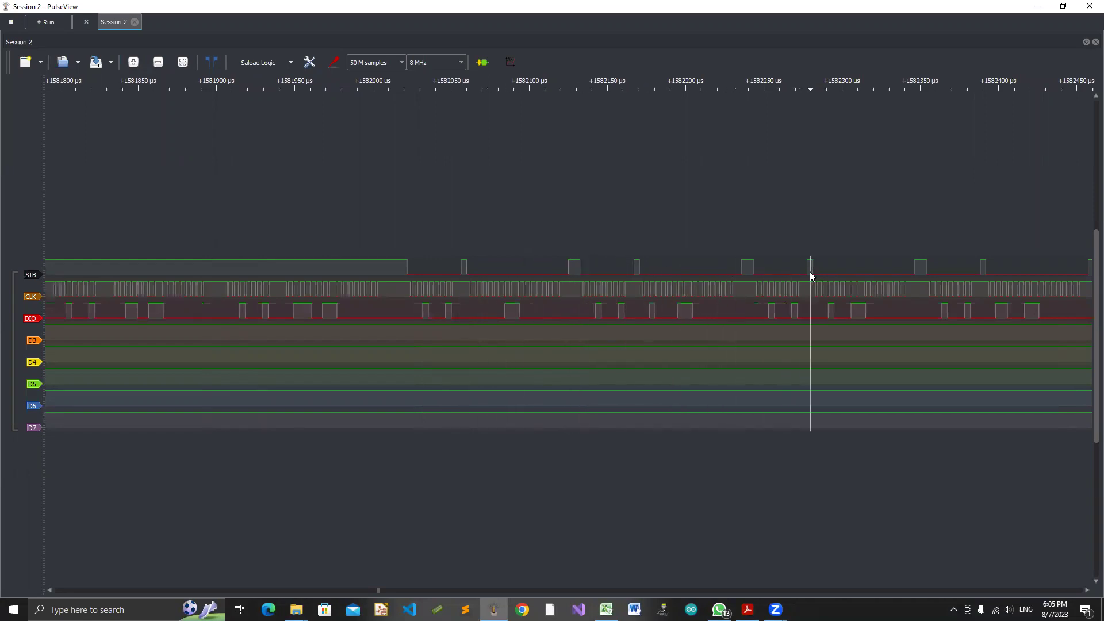
scroll(748, 290, right, 5)
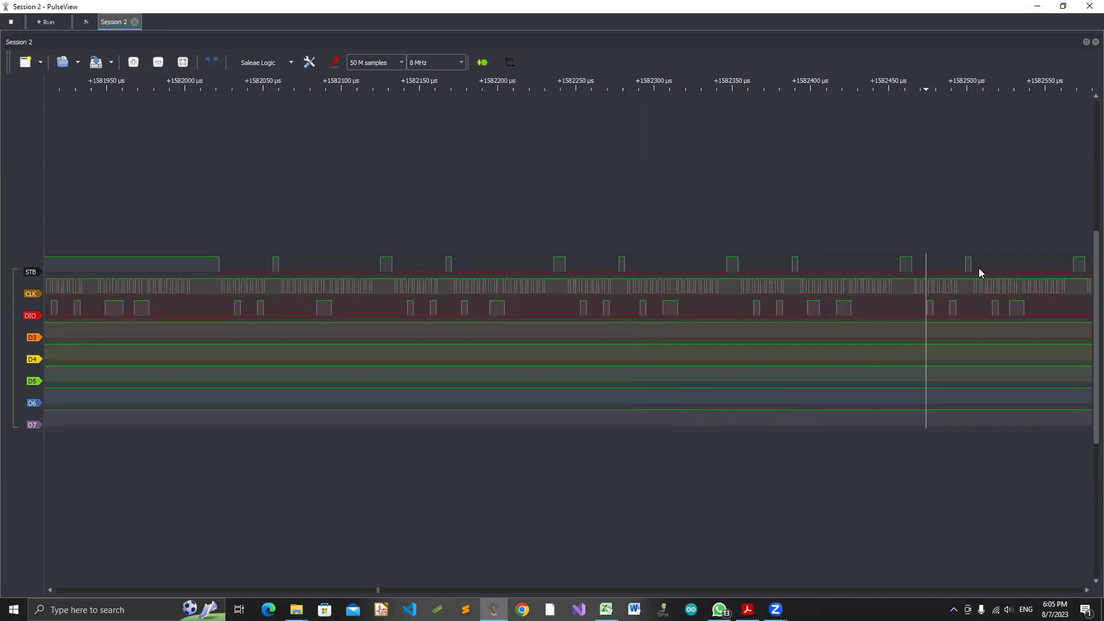
drag(972, 275, 741, 301)
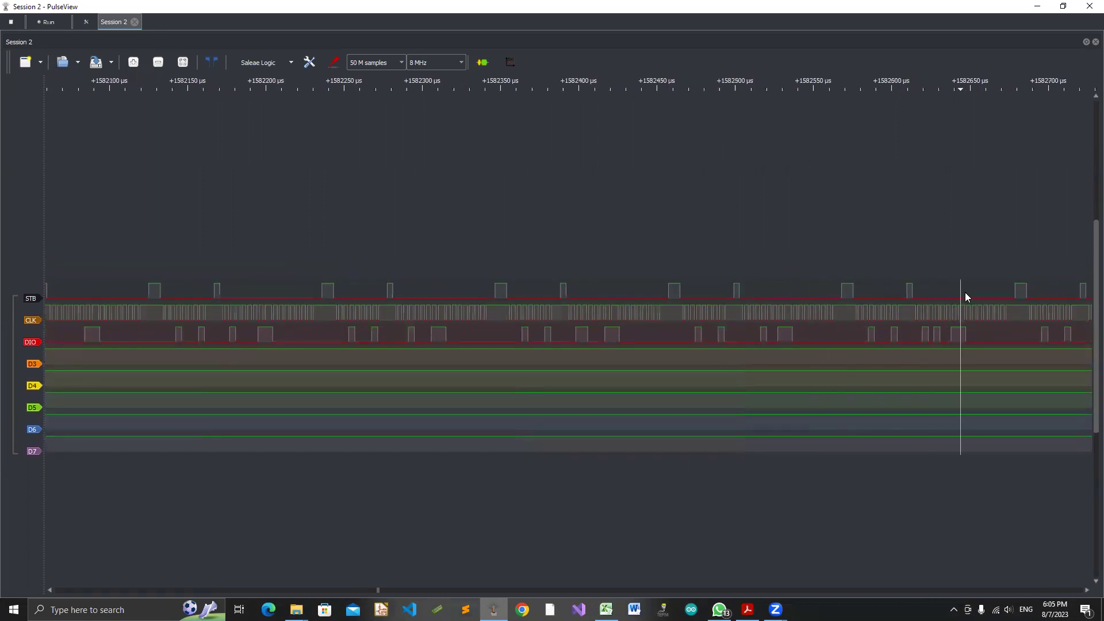
scroll(924, 303, right, 5)
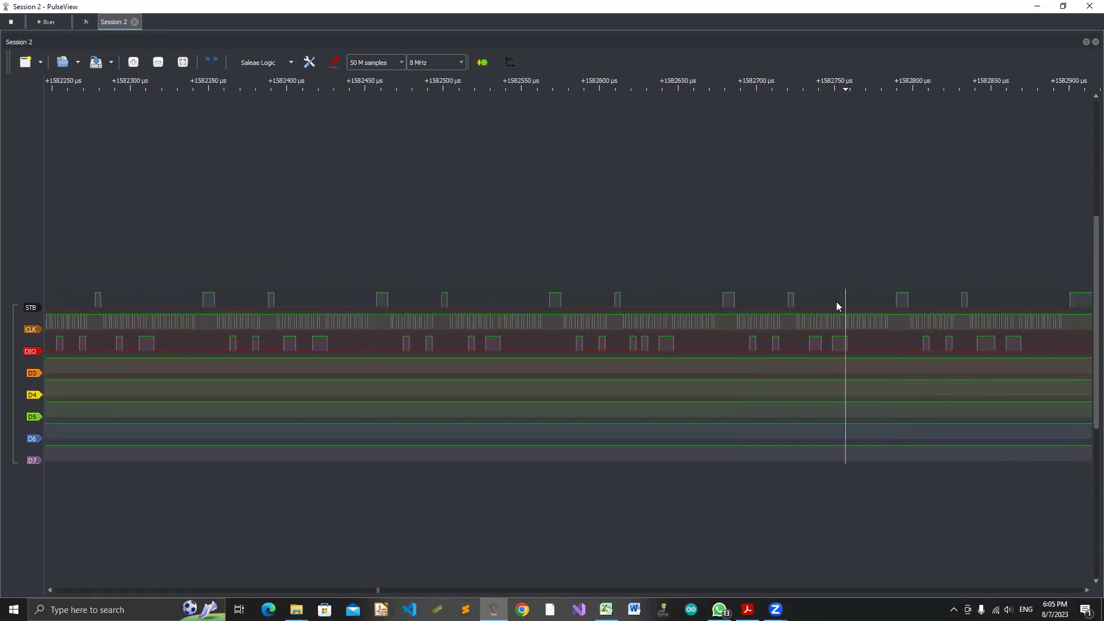
click(157, 62)
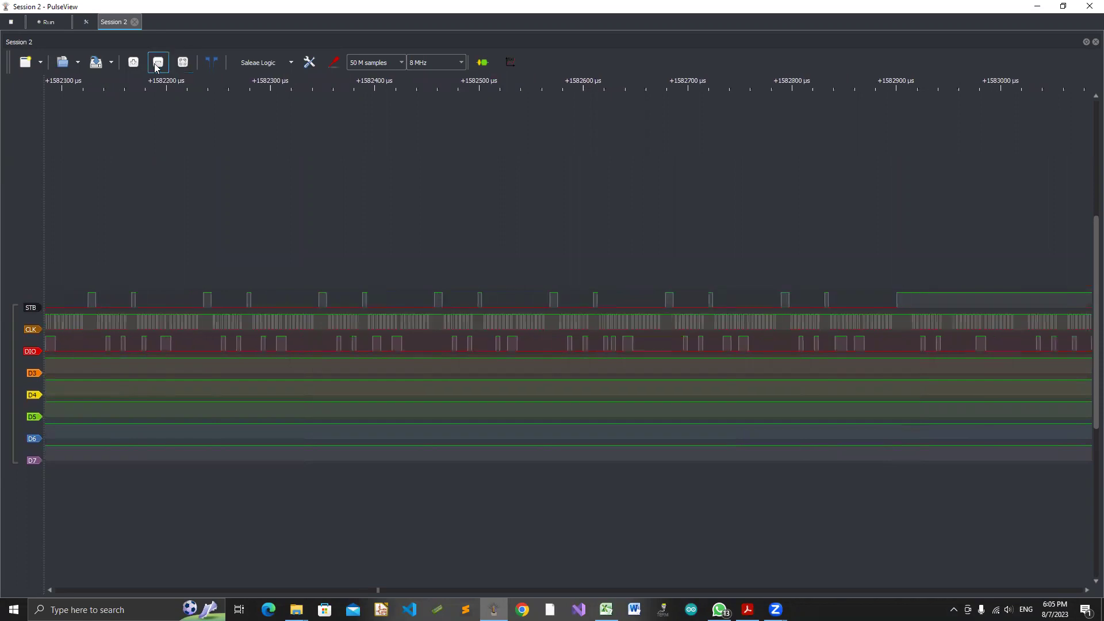
Locate the earlier signal burst near +660 ms and examine its STB, CLK and DIO pulses between about +660740 µs and +660820 µs
click(155, 63)
click(155, 63)
click(156, 63)
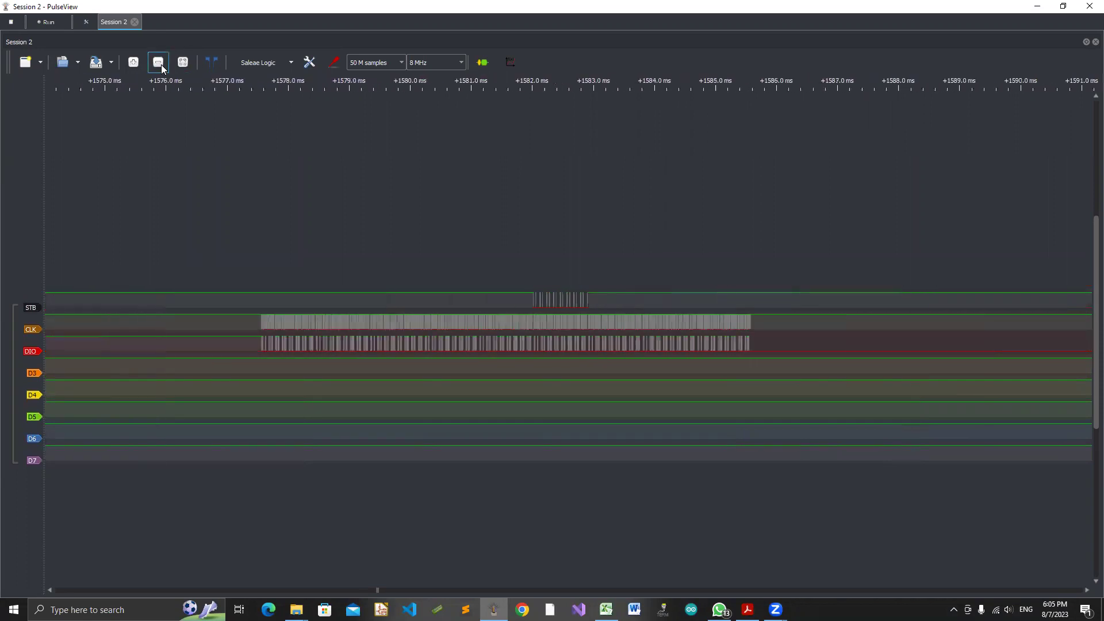
click(162, 63)
click(164, 62)
click(164, 62)
click(163, 61)
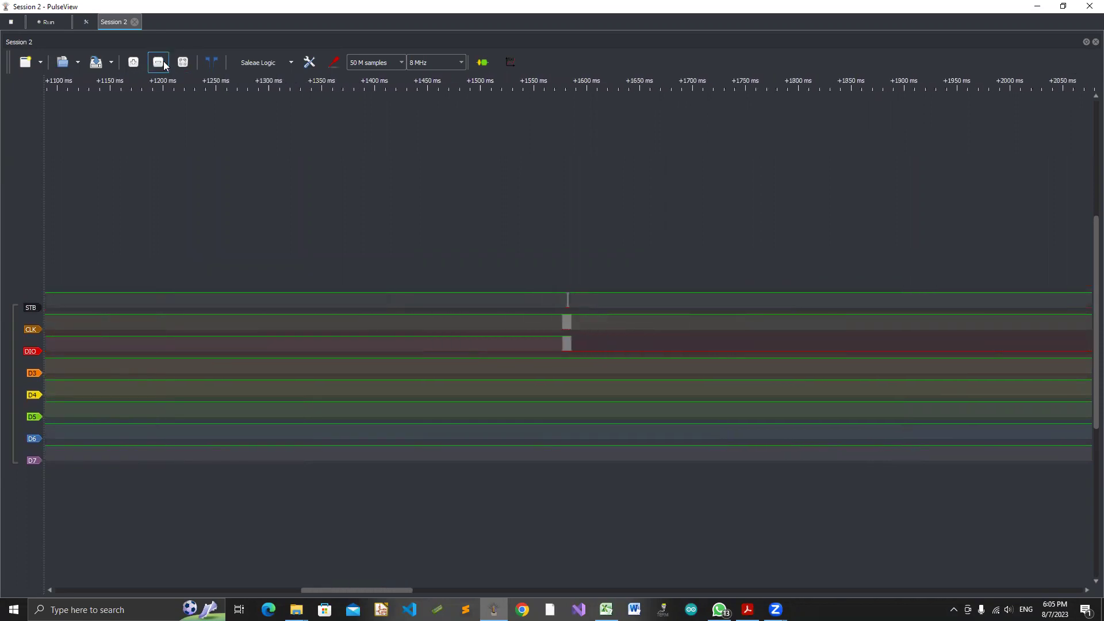
click(164, 62)
scroll(278, 256, up, 8)
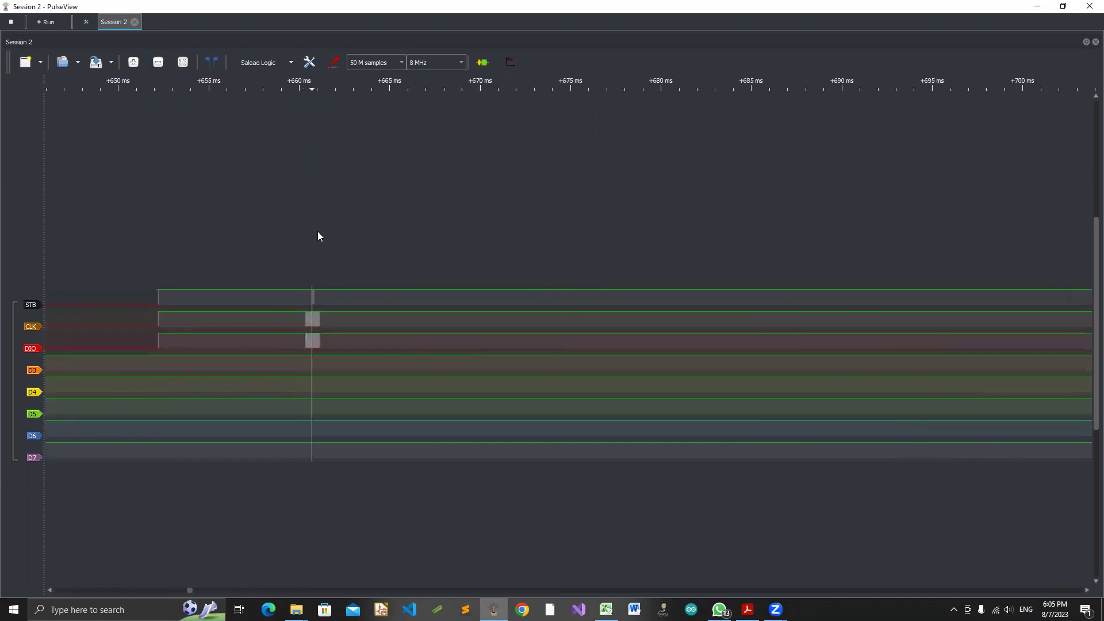
scroll(305, 220, up, 5)
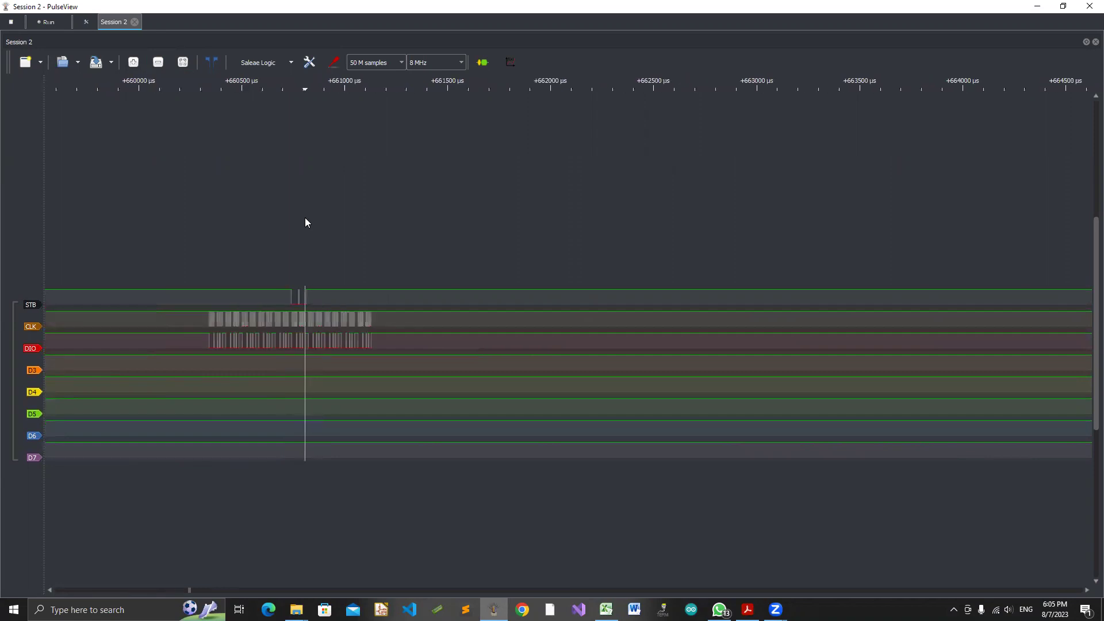
scroll(292, 219, up, 5)
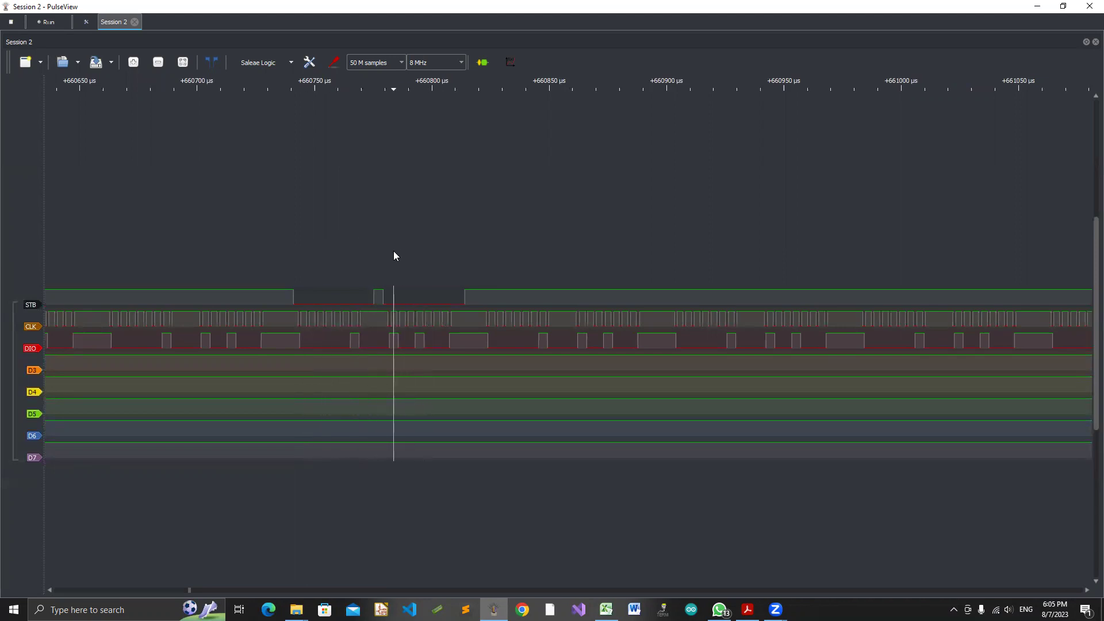
scroll(393, 256, up, 2)
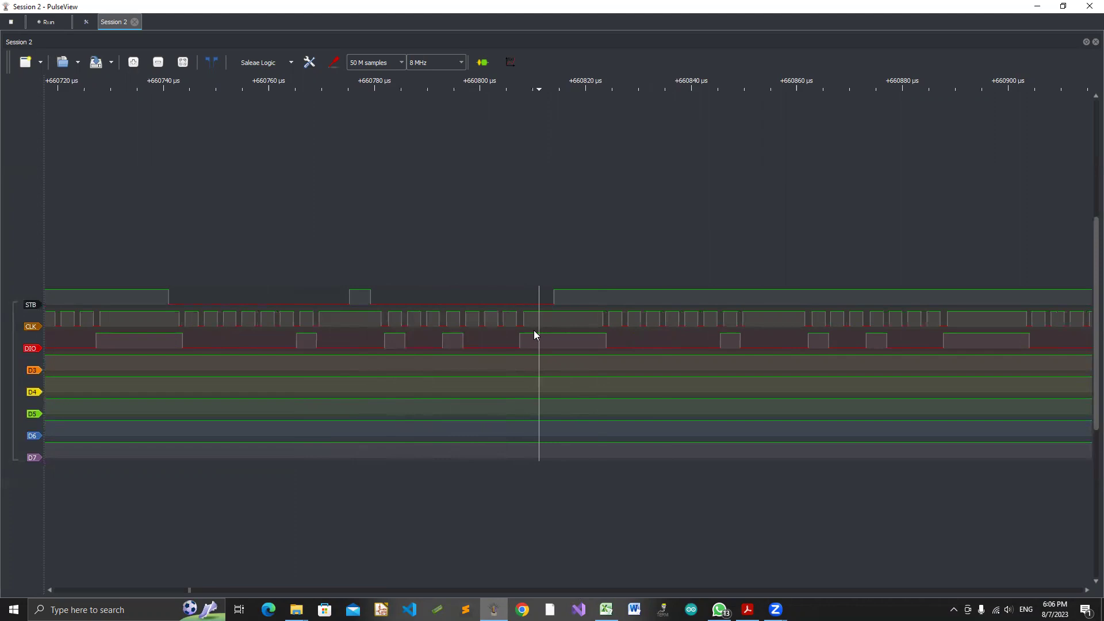
Switch to the TM1638 datasheet and consult the instruction table in section V and the Display control table in section 5.3
click(1039, 6)
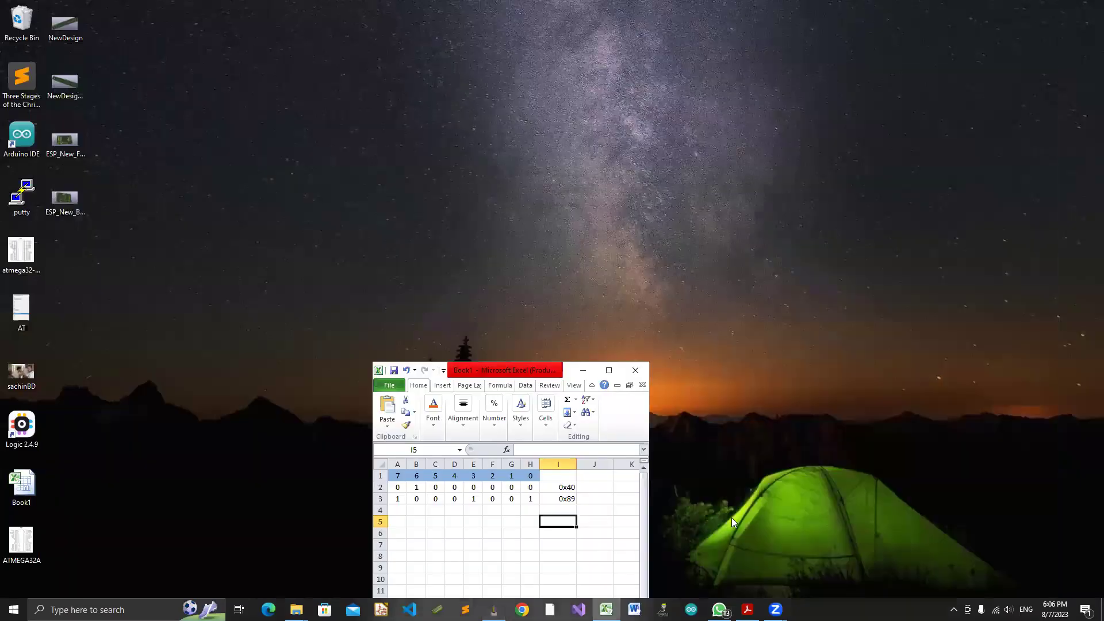
click(748, 610)
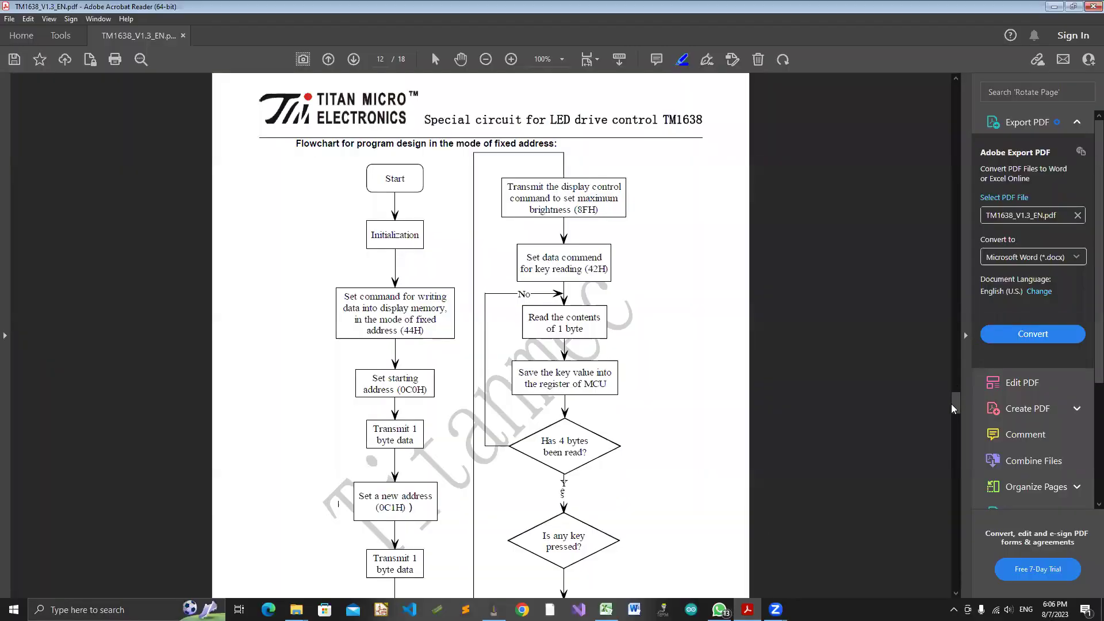
scroll(957, 356, down, 5)
drag(956, 377, 956, 150)
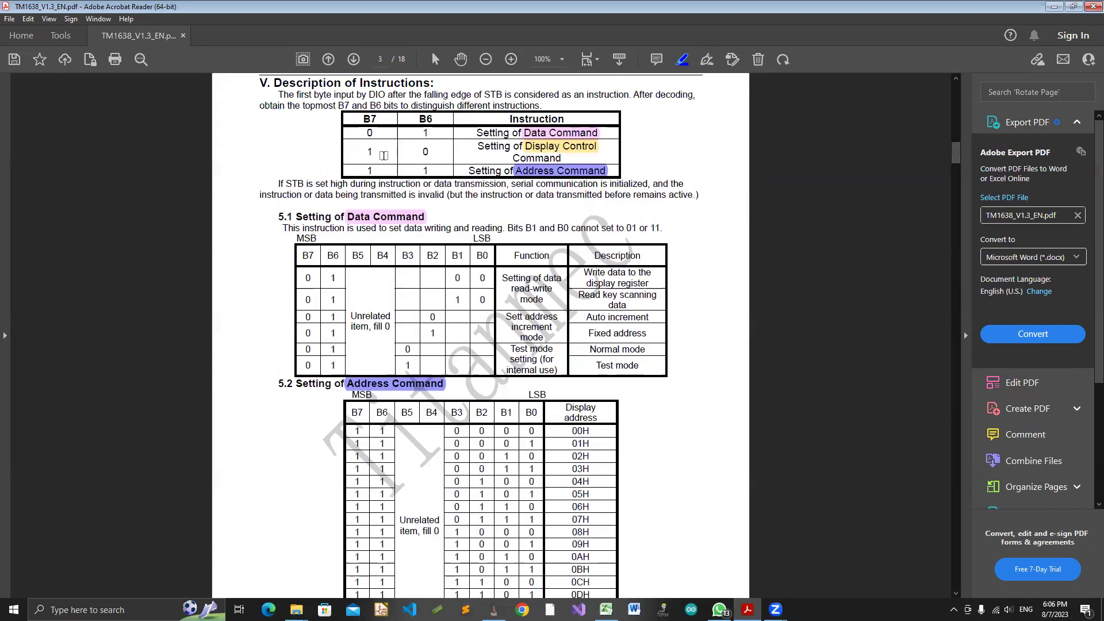
drag(956, 158, 957, 182)
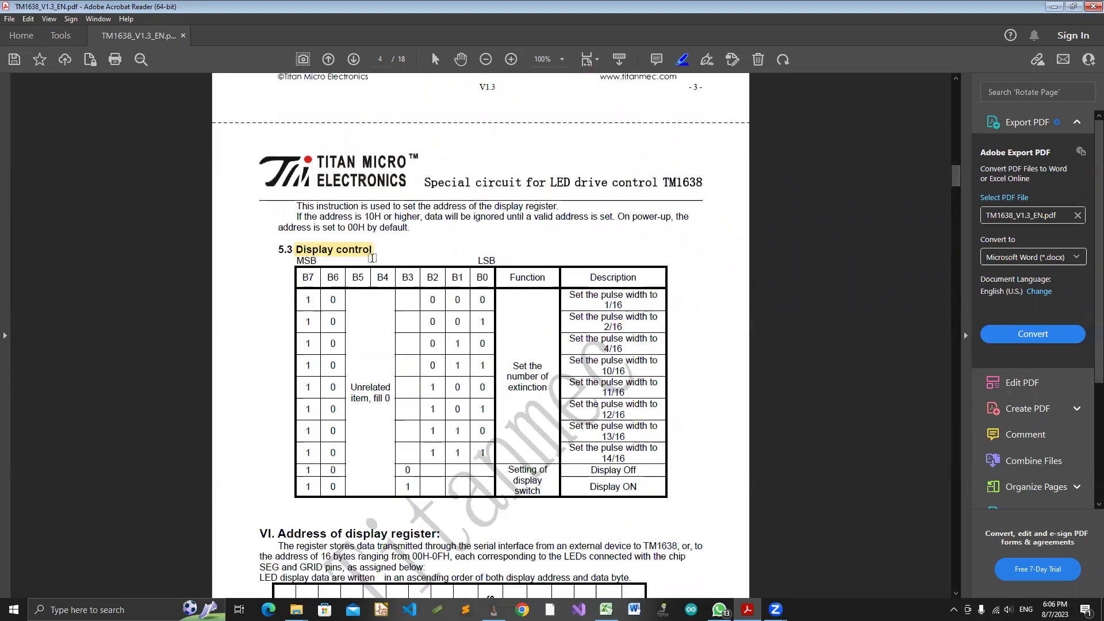